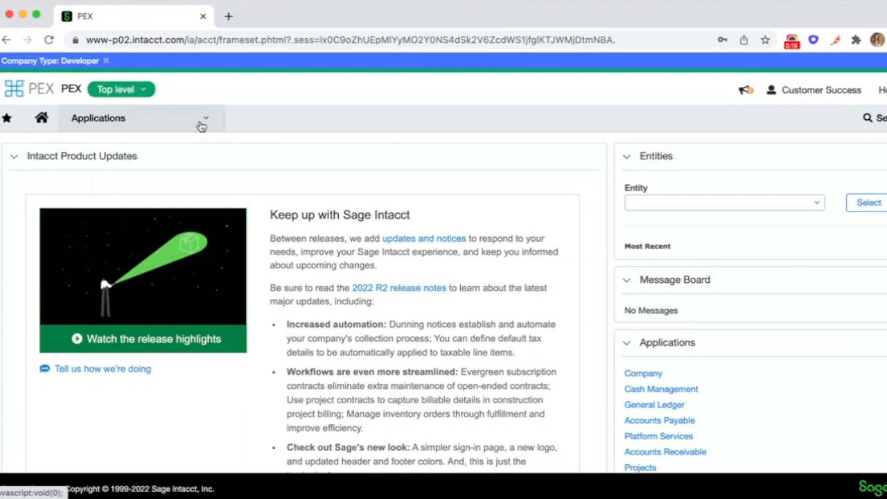
# - Open the Company configuration page from the Company setup section
pyautogui.click(203, 122)
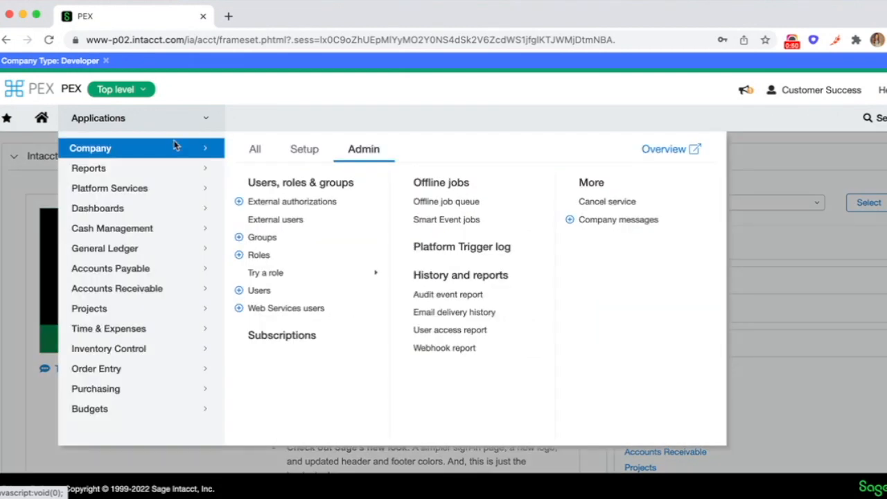
pyautogui.click(298, 149)
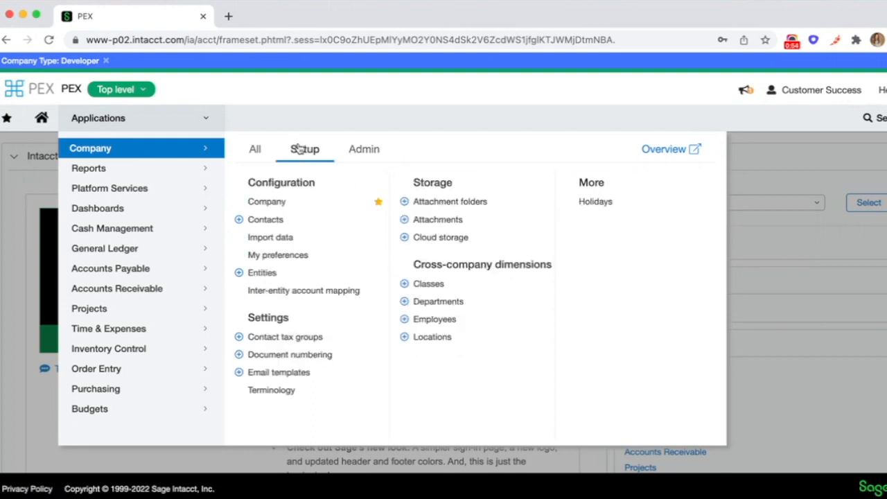
pyautogui.click(268, 203)
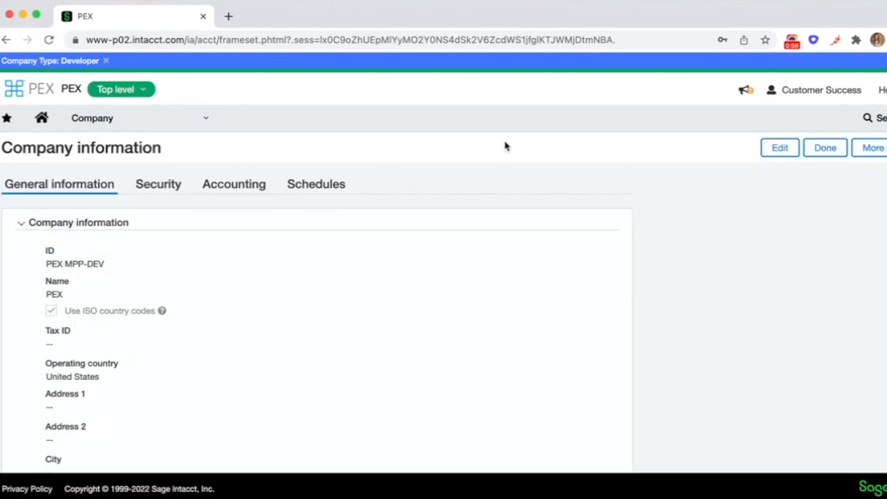
# - Edit the company's general information, review the legal address and global settings, and save
pyautogui.click(779, 153)
pyautogui.scroll(-10, 201, 323)
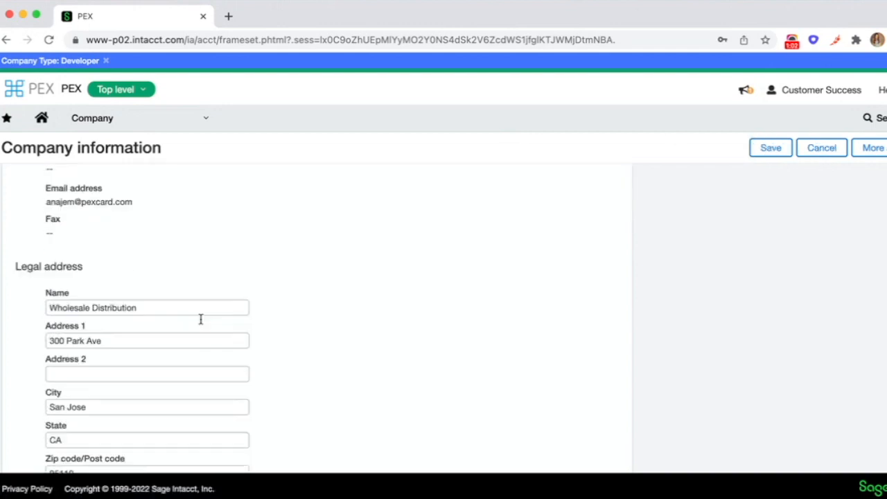
pyautogui.scroll(-5, 200, 320)
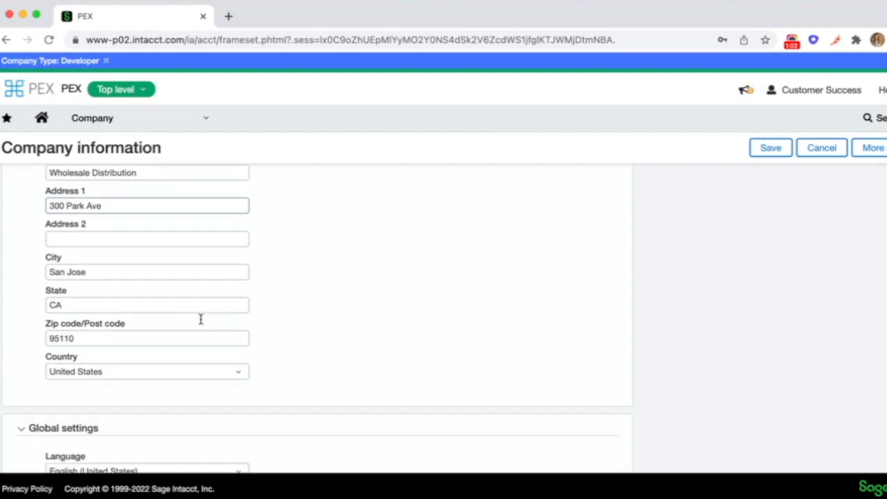
pyautogui.scroll(-6, 200, 322)
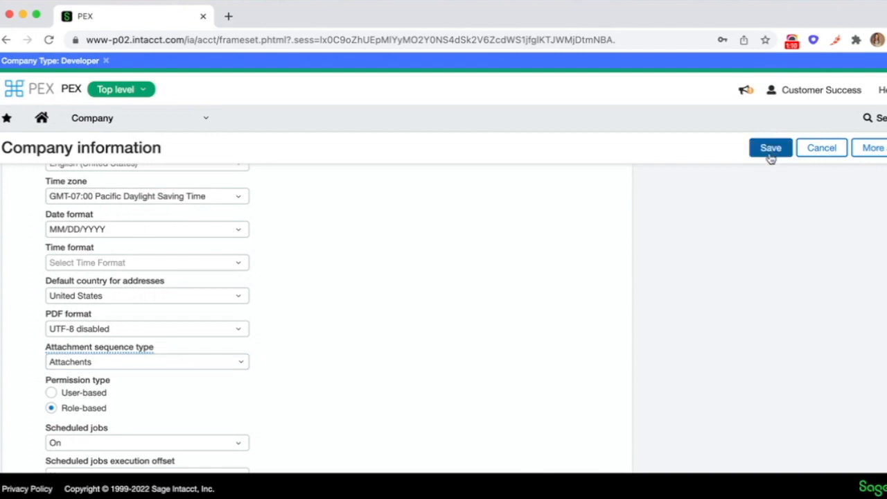
pyautogui.click(205, 119)
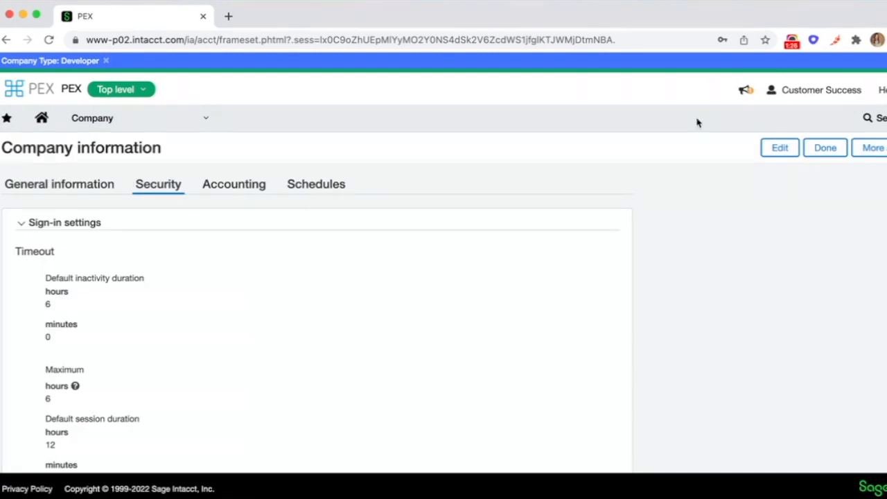
# - Edit the Security settings and add a new Web Services authorization
pyautogui.click(781, 148)
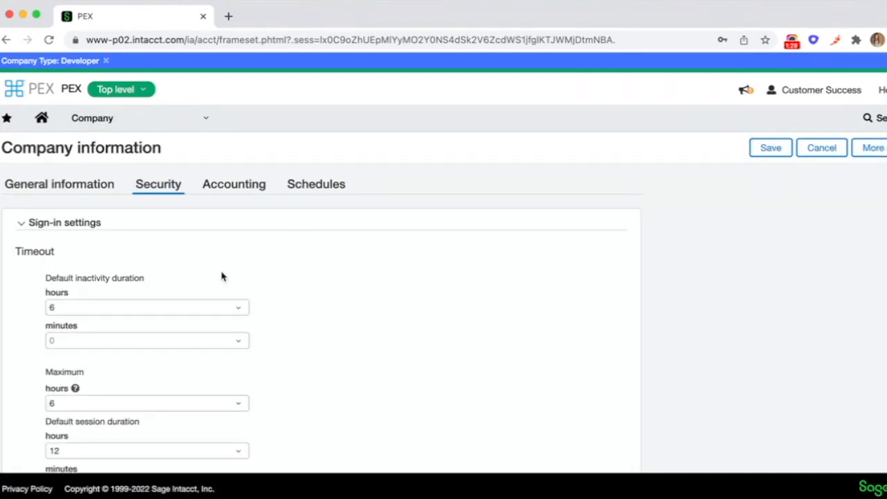
pyautogui.scroll(-10, 221, 276)
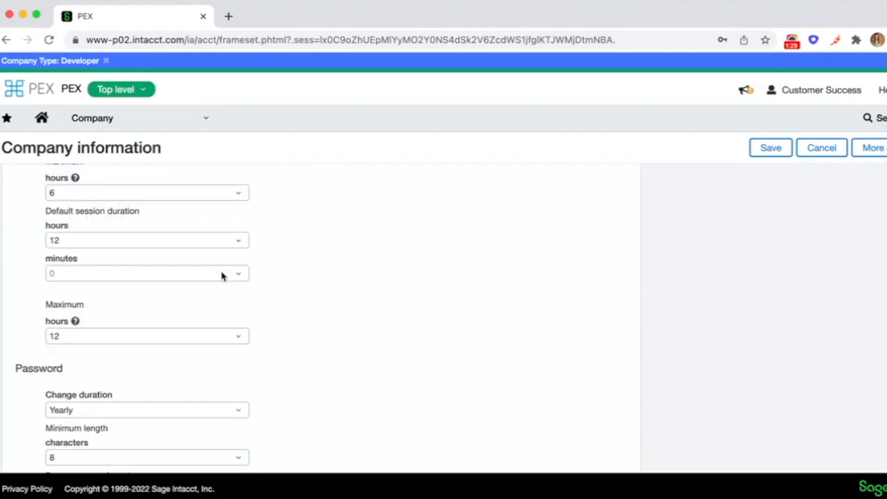
pyautogui.scroll(-10, 221, 277)
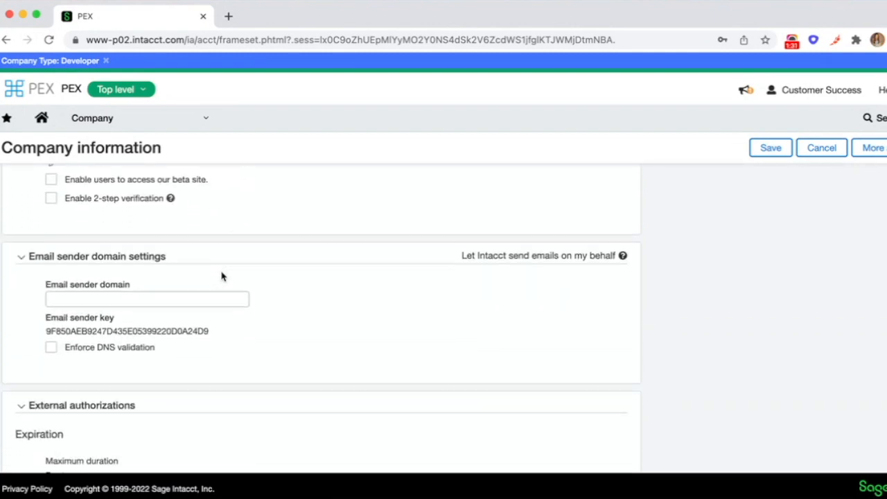
pyautogui.scroll(-3, 222, 276)
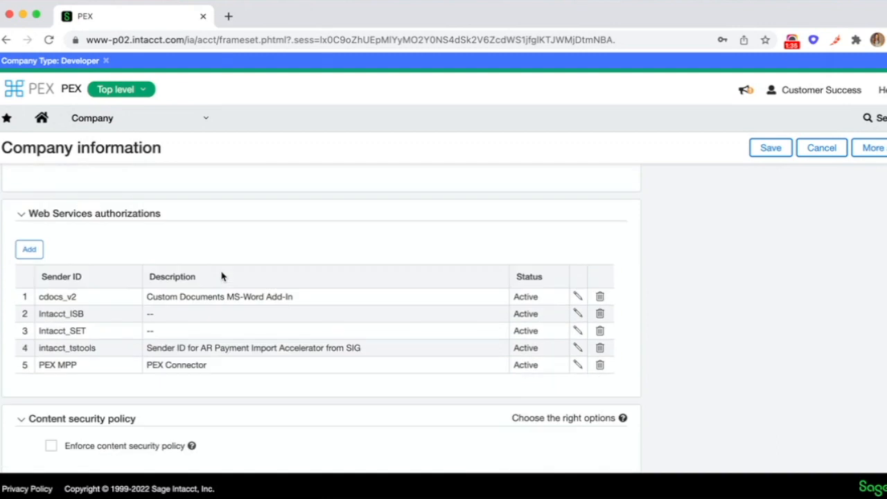
pyautogui.click(31, 251)
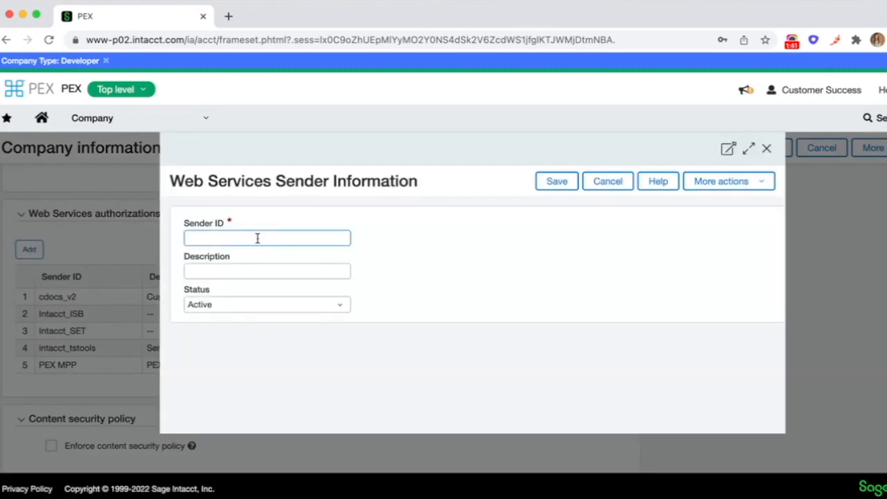
# - Enter PEX MPP as the sender ID and description, and save the authorization
pyautogui.write('PEX M')
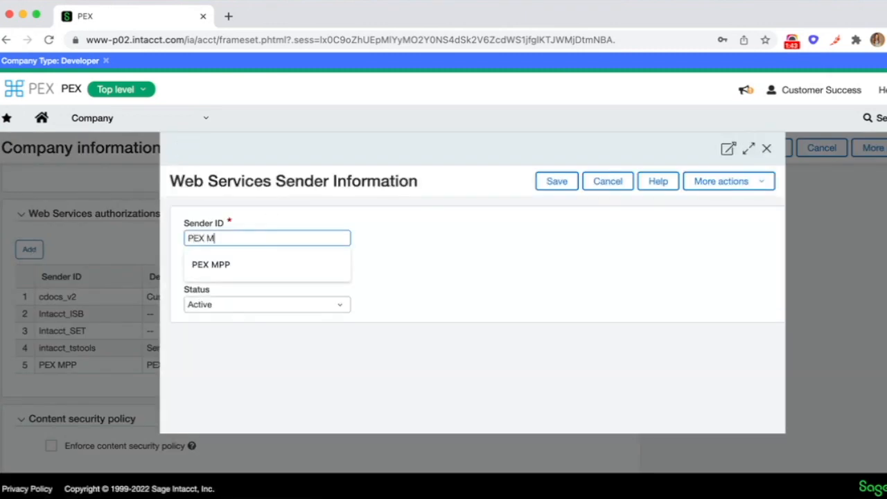
pyautogui.write('PP')
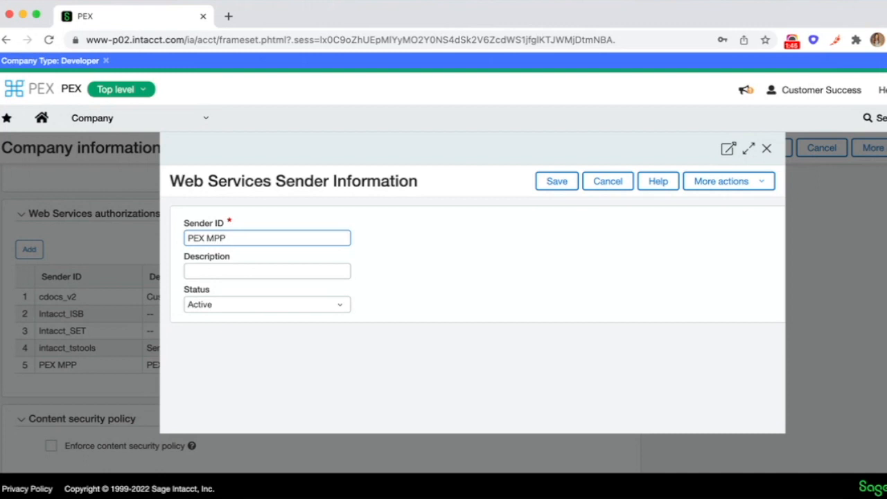
pyautogui.press('Tab')
pyautogui.write('PEX MPP')
pyautogui.click(554, 180)
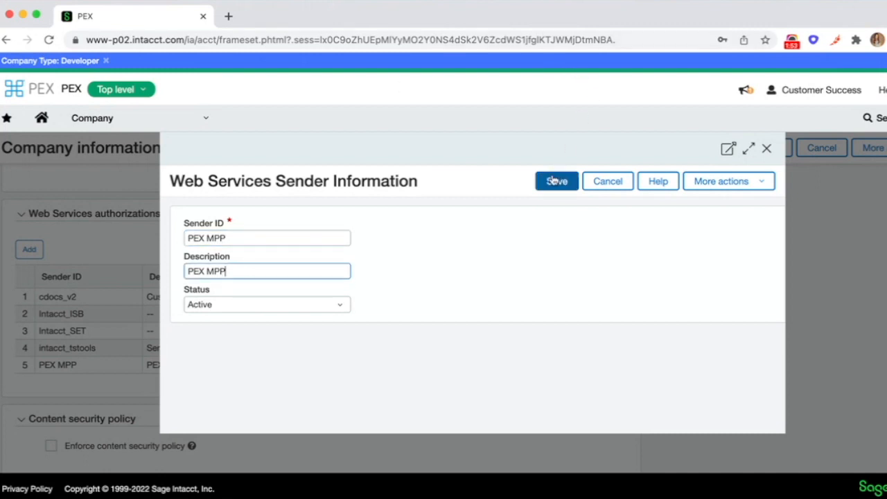
# - Open the Web Services users list from the Company admin section and start adding a new user
pyautogui.click(367, 149)
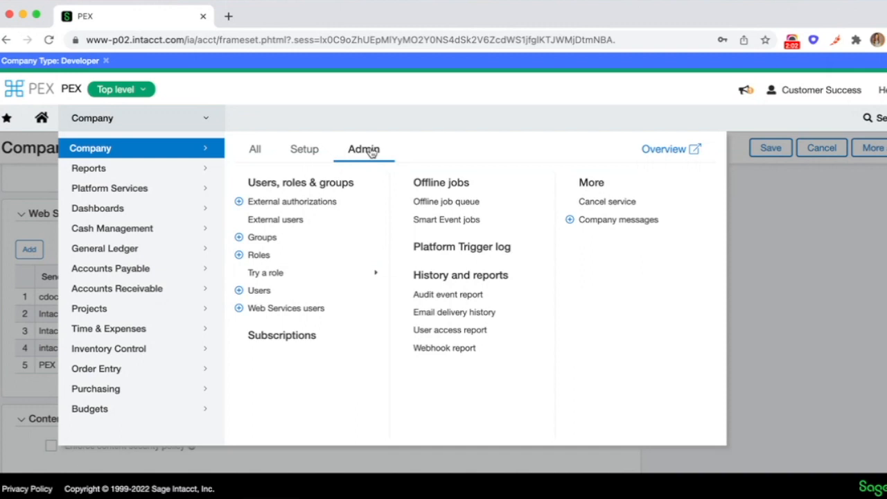
pyautogui.click(285, 314)
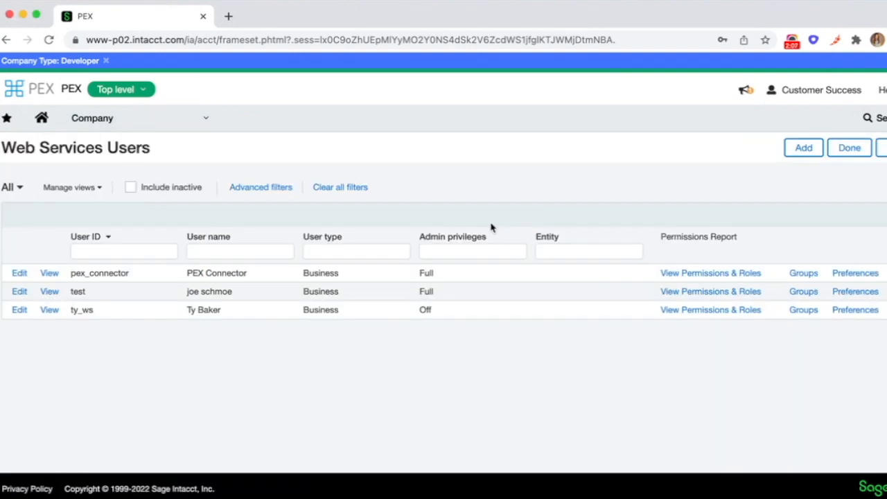
pyautogui.click(801, 147)
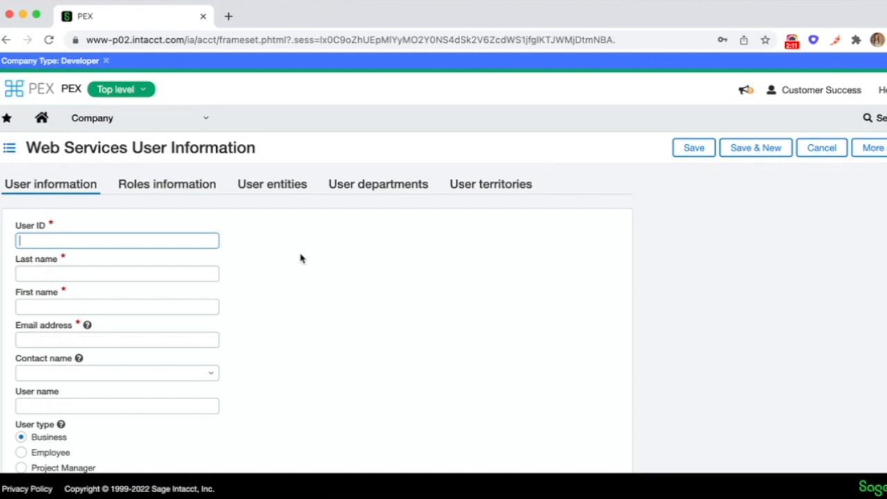
# - Fill in the web services user with ID pex_connector, last name Connector, first name PEX, and the contact's e-mail
pyautogui.write('pex_connector')
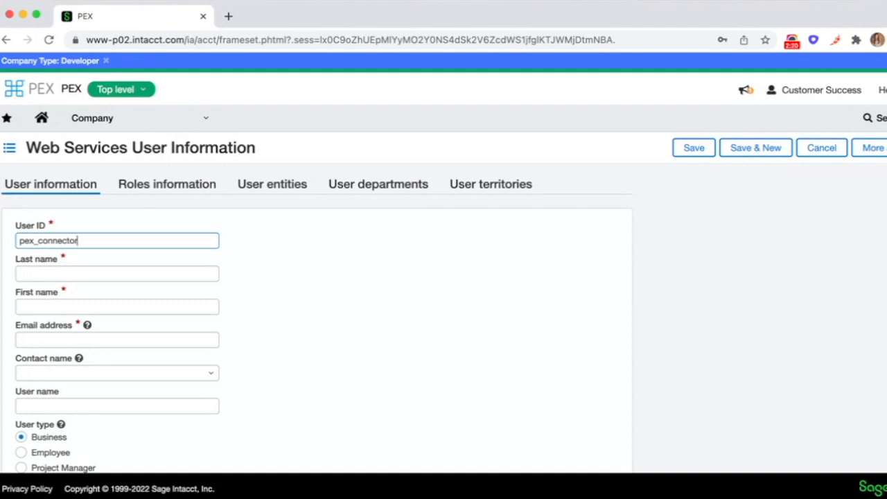
pyautogui.press('Tab')
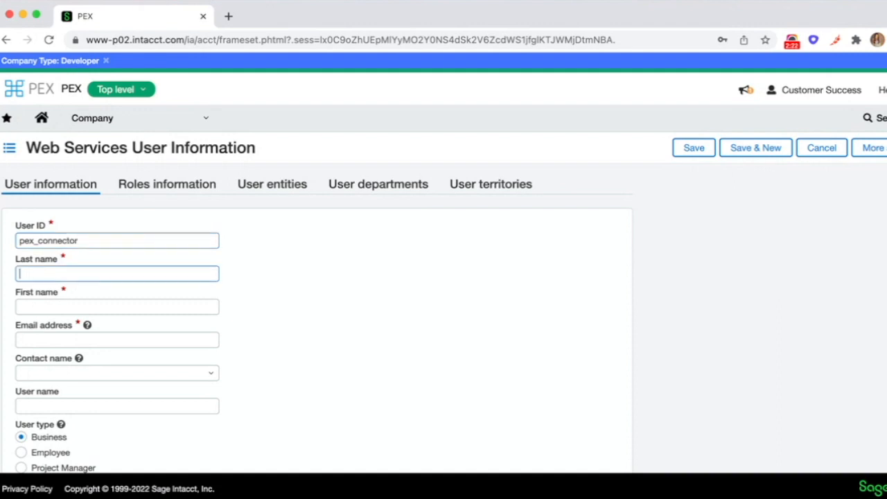
pyautogui.write('Connector')
pyautogui.press('Tab')
pyautogui.write('PEX')
pyautogui.press('Tab')
pyautogui.press('Tab')
pyautogui.scroll(-2, 43, 404)
pyautogui.scroll(-6, 44, 409)
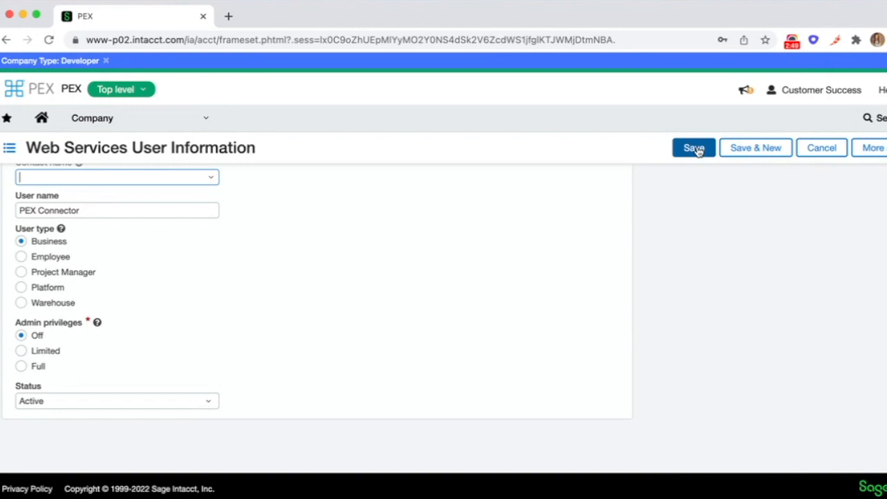
# - Add a General Ledger account numbered 100 with the title PEX Account
pyautogui.click(206, 122)
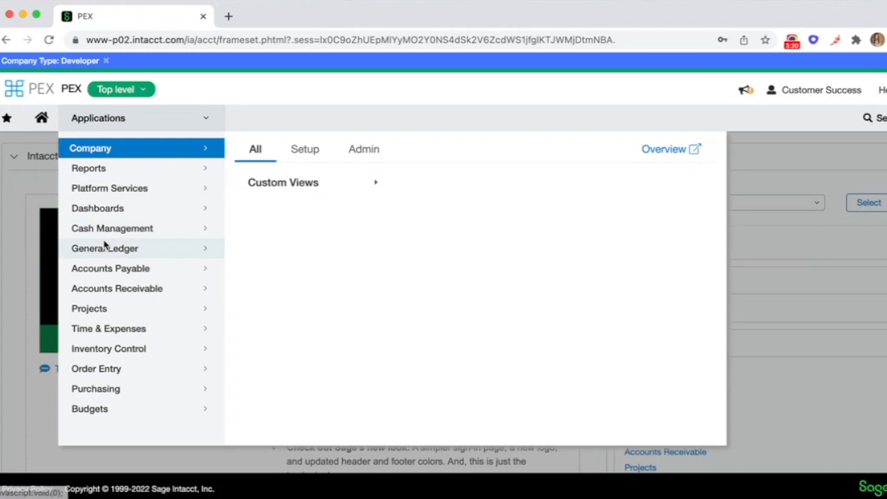
pyautogui.click(197, 251)
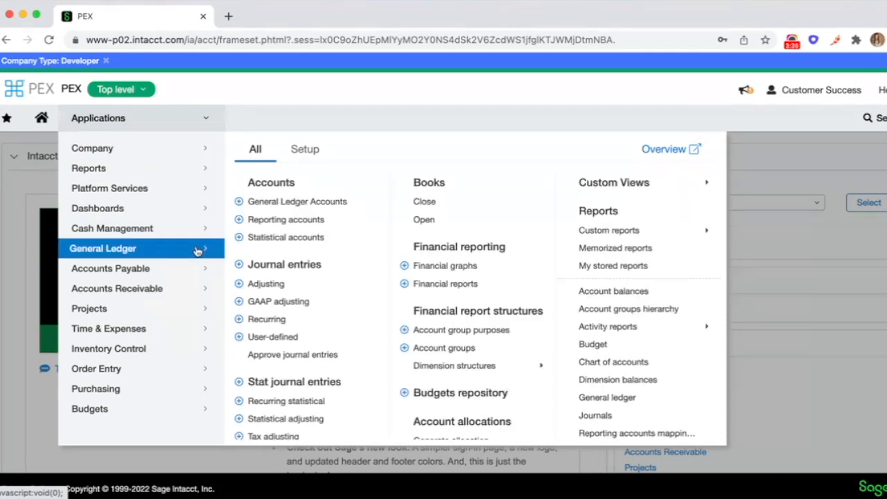
pyautogui.click(318, 201)
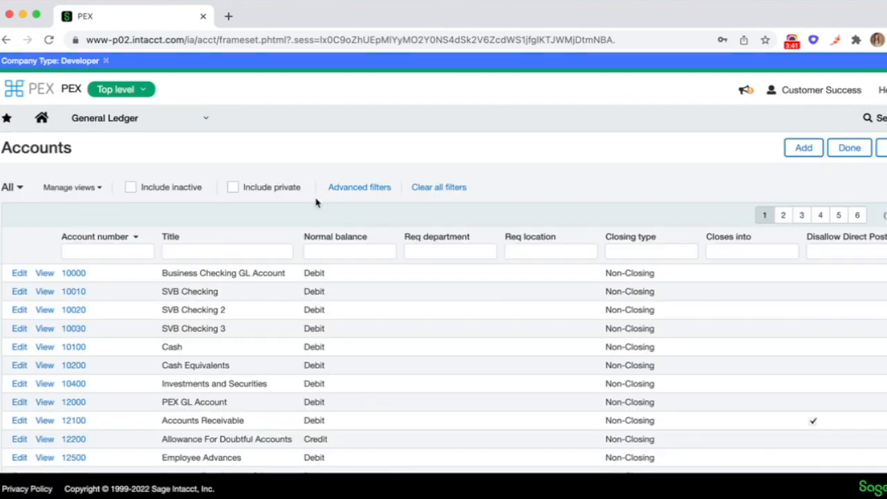
pyautogui.click(801, 149)
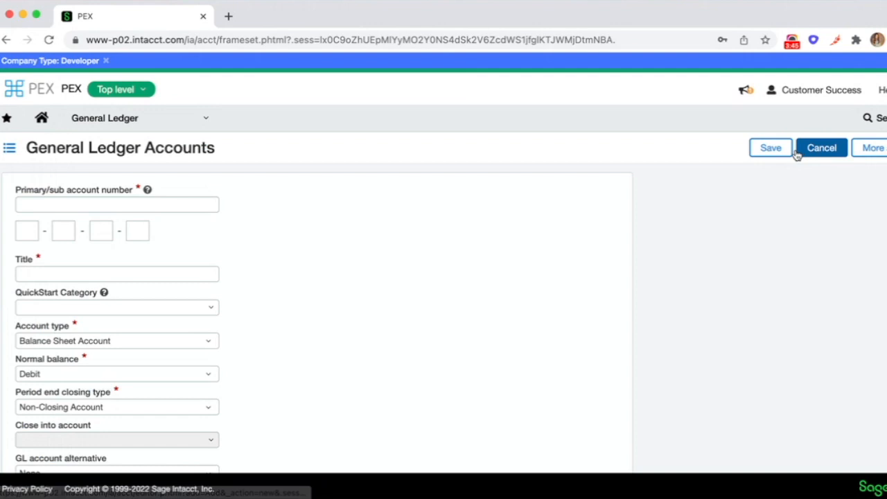
pyautogui.click(157, 203)
pyautogui.write('100')
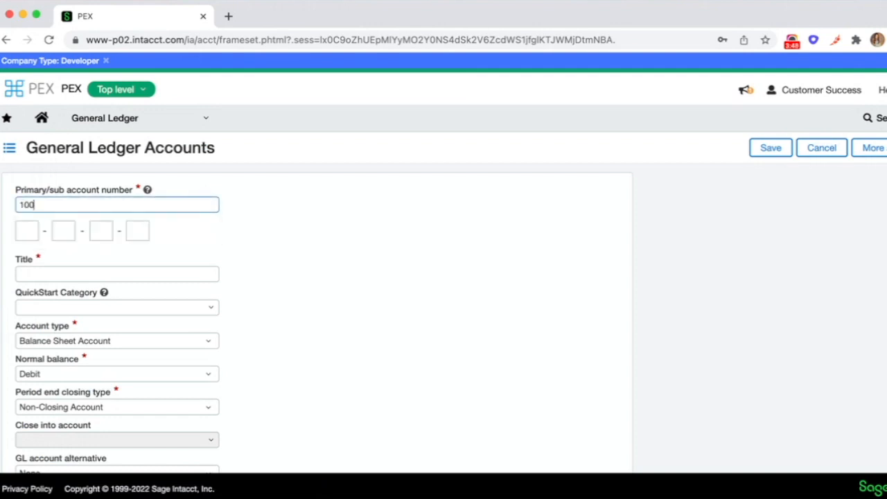
pyautogui.click(70, 271)
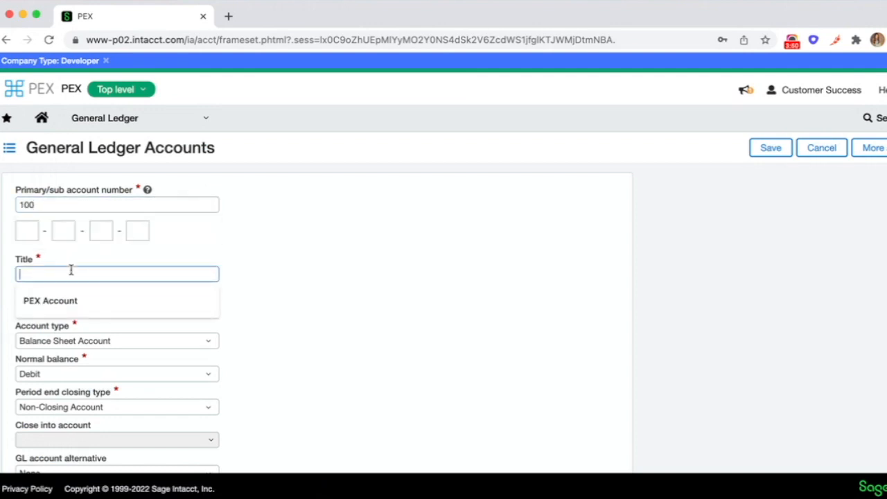
pyautogui.click(68, 300)
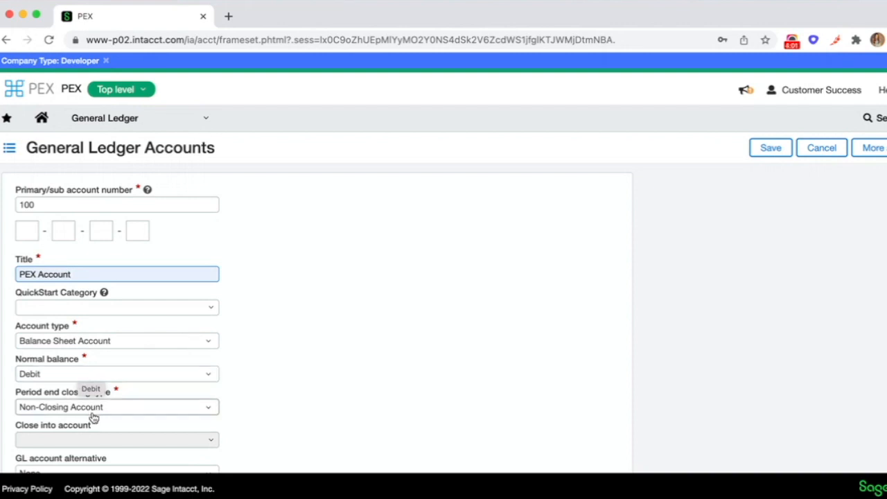
pyautogui.scroll(-3, 189, 397)
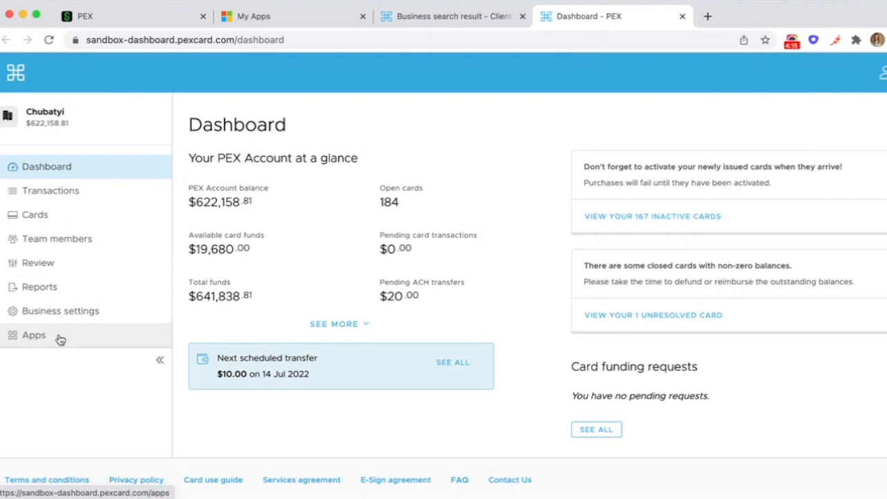
# - Switch to the PEX dashboard, browse the available apps, and start setup of the PEX Connector for Sage Intacct
pyautogui.click(40, 334)
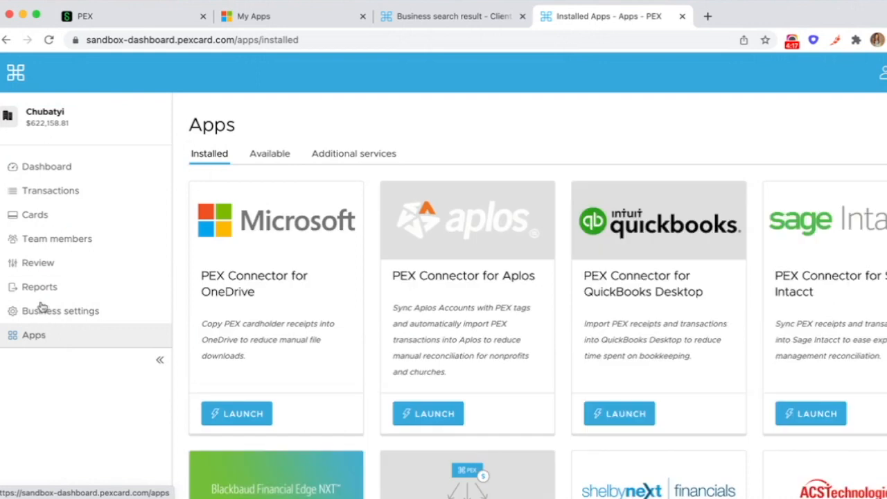
pyautogui.click(281, 158)
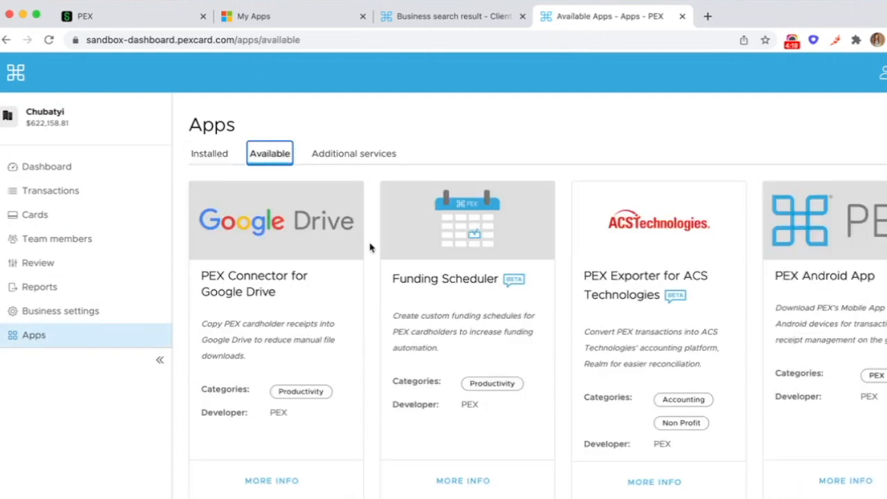
pyautogui.scroll(-8, 369, 247)
pyautogui.scroll(-3, 369, 247)
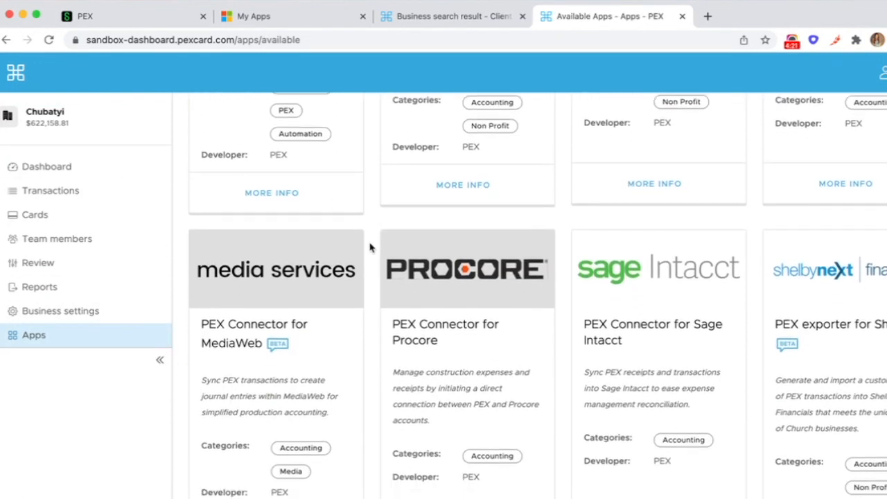
pyautogui.click(669, 253)
pyautogui.click(796, 333)
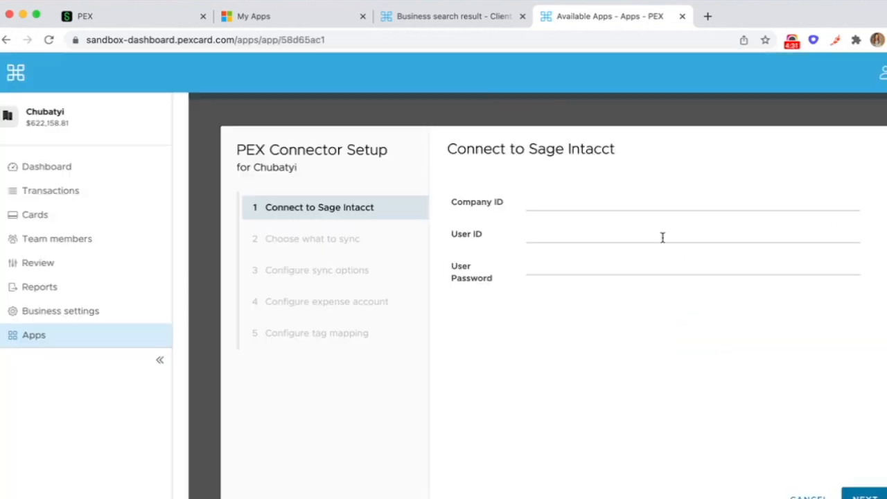
# - Enter the Company ID PEX MPP-DEV, the Intacct user ID, and the user password to connect to Sage Intacct
pyautogui.click(616, 194)
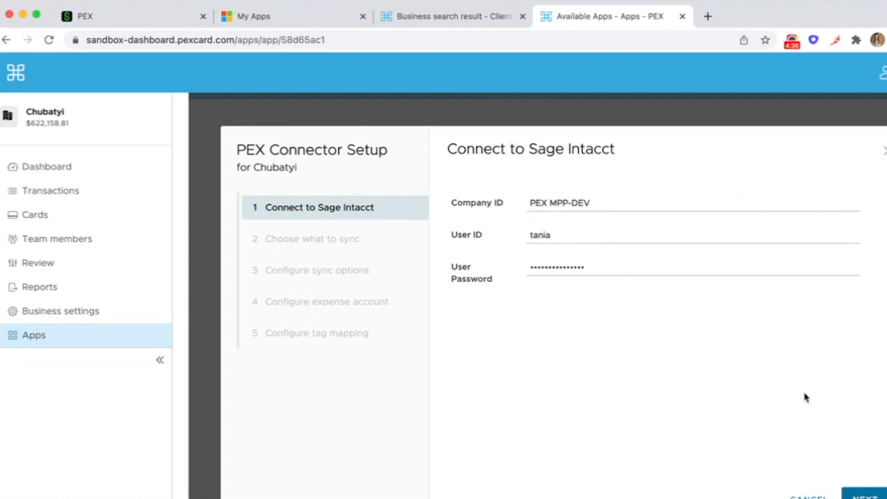
pyautogui.scroll(-3, 804, 396)
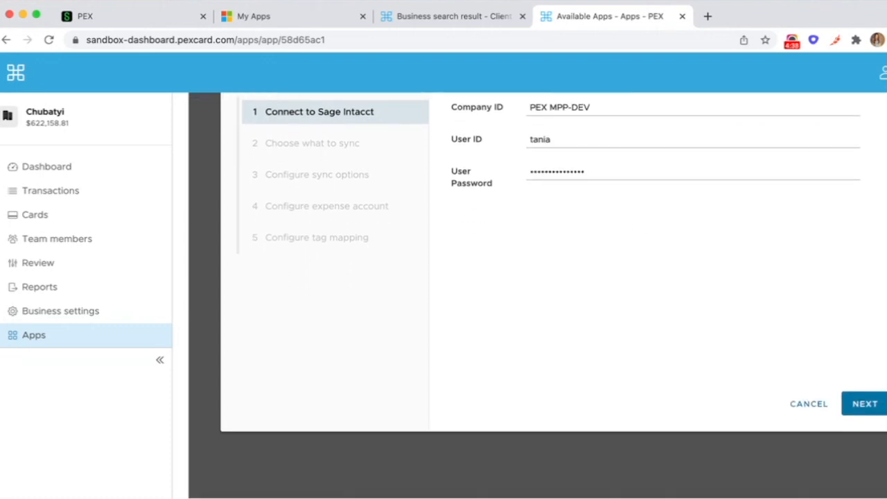
# - Continue past the connection and set the connector to import approved PEX purchases, using PEX Receipts as the attachment folder
pyautogui.click(875, 412)
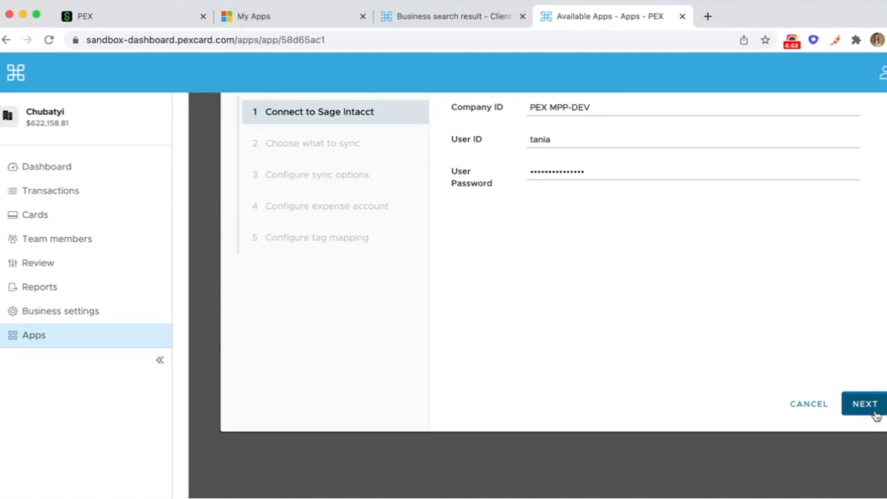
pyautogui.click(600, 156)
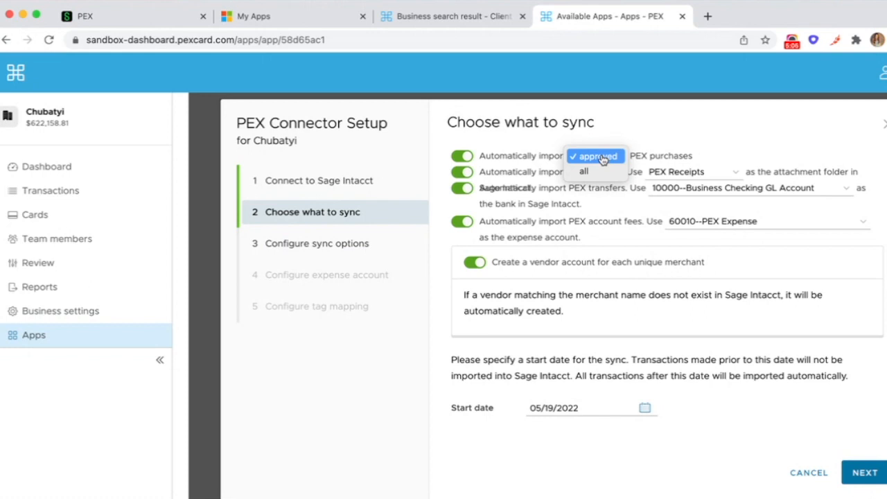
pyautogui.click(602, 161)
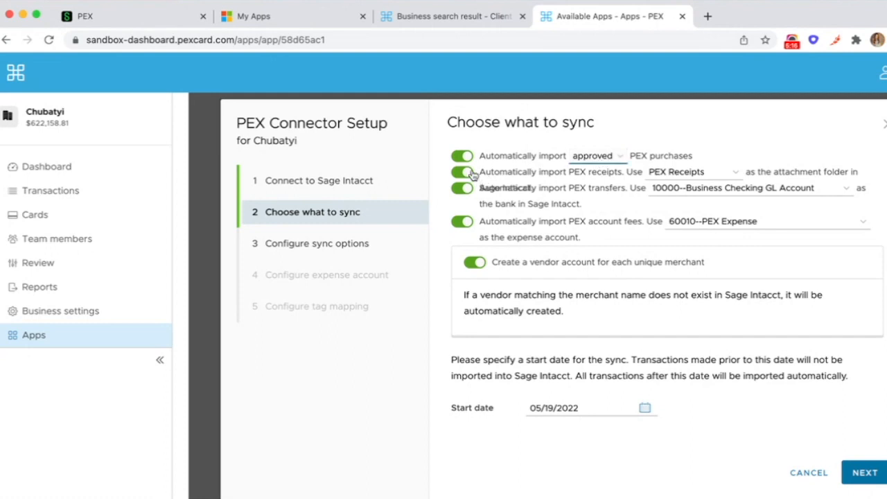
pyautogui.click(672, 173)
pyautogui.click(671, 173)
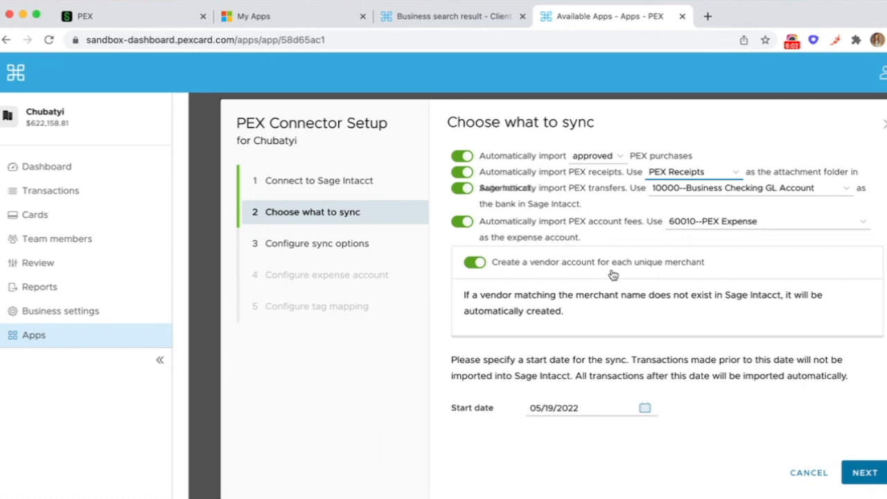
pyautogui.click(477, 264)
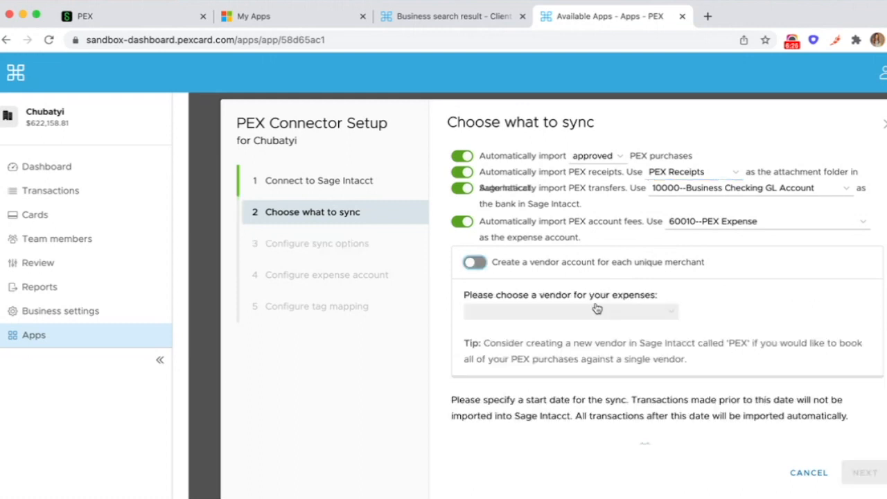
pyautogui.click(581, 318)
pyautogui.scroll(-10, 581, 322)
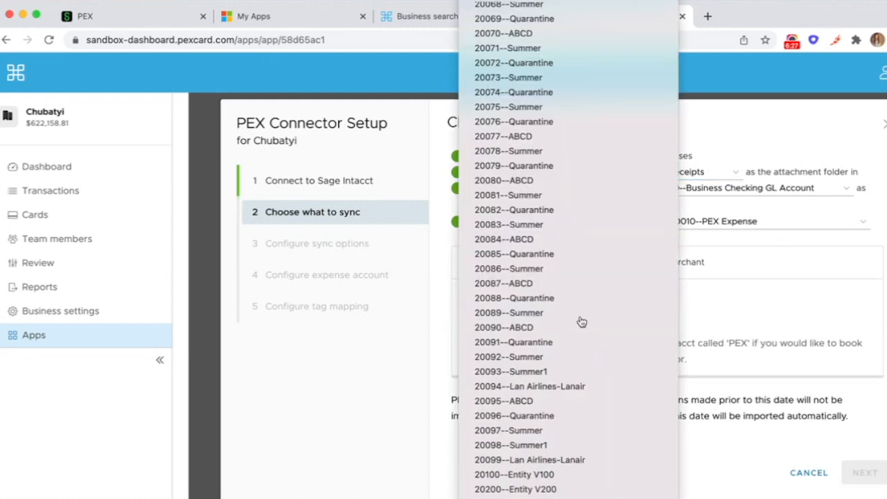
pyautogui.scroll(-1, 582, 321)
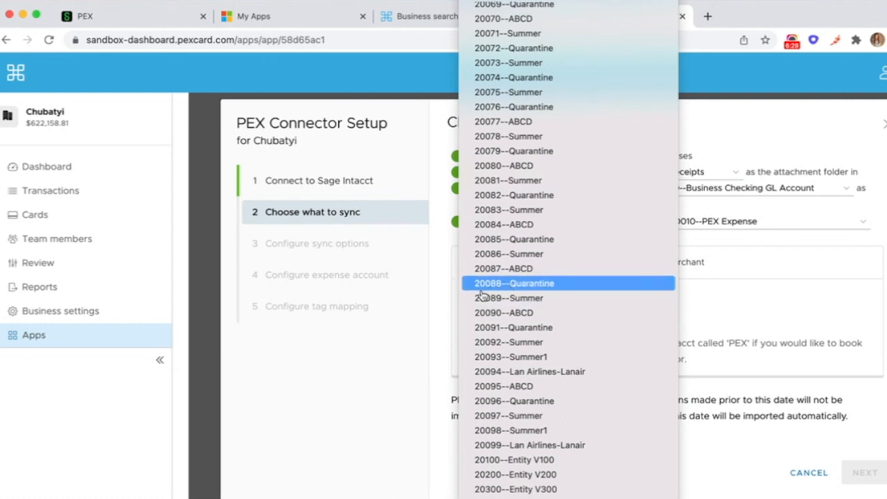
pyautogui.click(427, 309)
pyautogui.click(475, 262)
# - Continue to sync options and choose 12000--PEX GL Account as the asset account for the PEX business balance
pyautogui.scroll(-2, 559, 285)
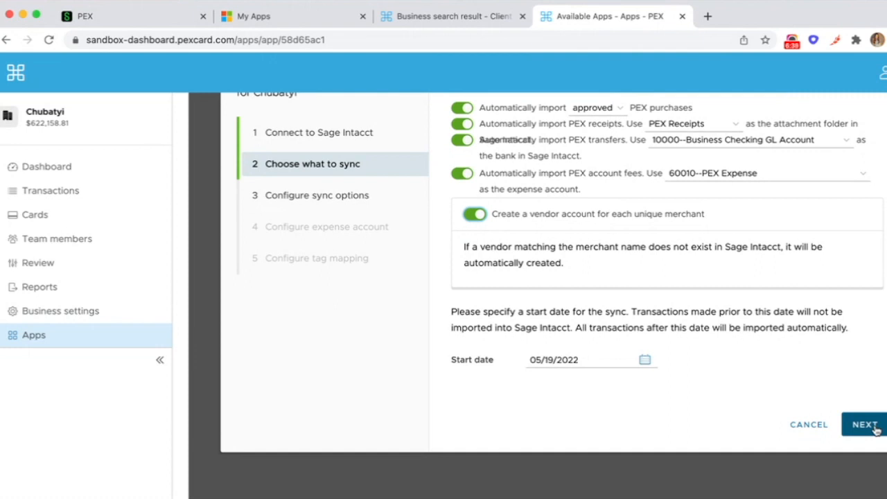
pyautogui.click(864, 424)
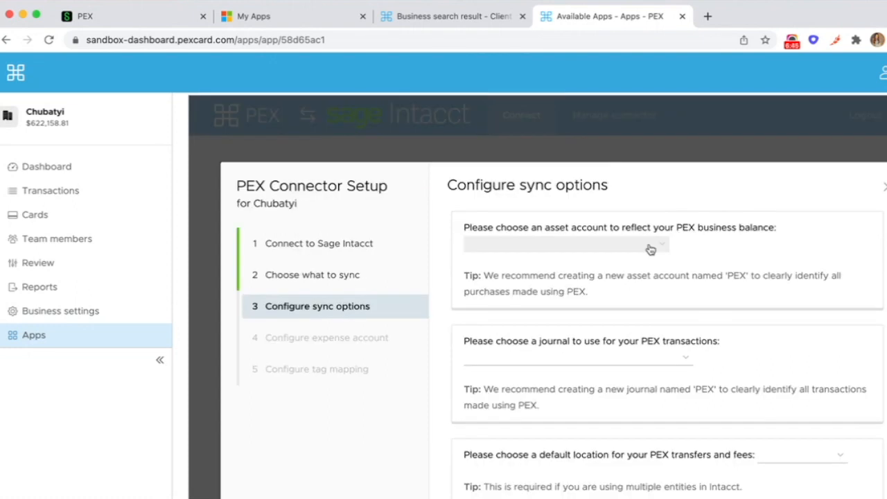
pyautogui.click(650, 248)
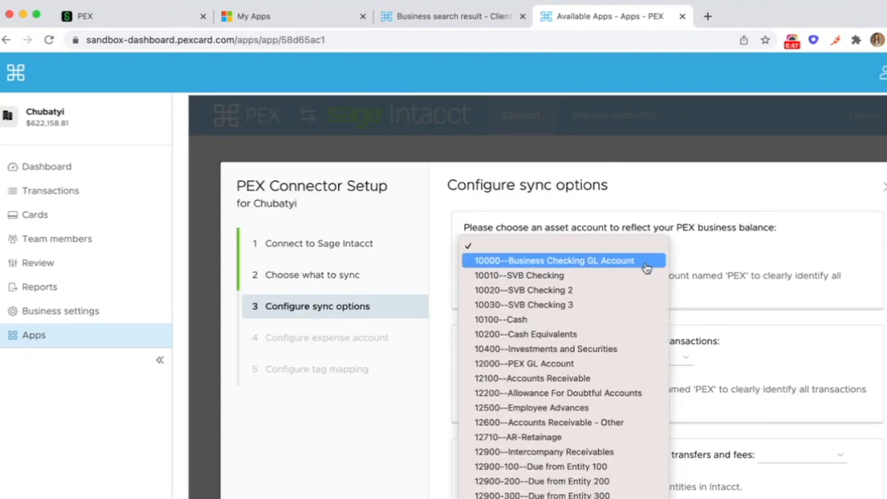
pyautogui.click(627, 370)
# - Choose PEX--PEX as the journal for PEX transactions and 110--New York as the default location for transfers and fees
pyautogui.click(627, 369)
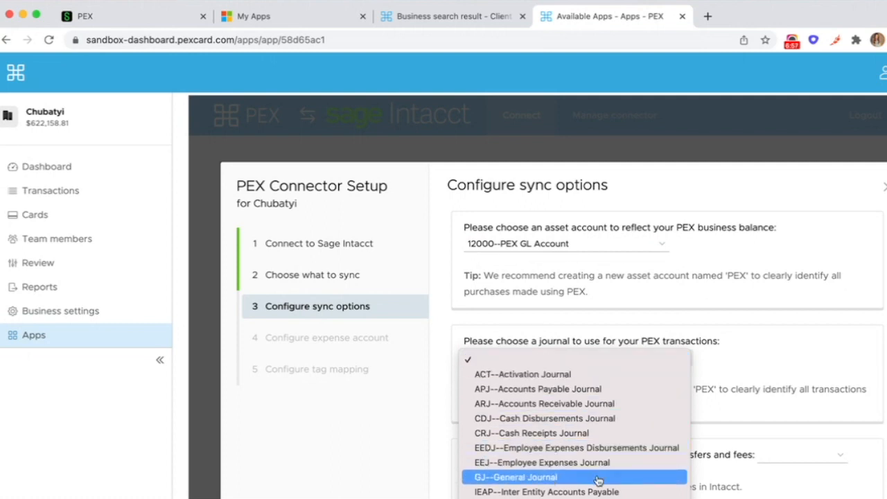
pyautogui.scroll(-5, 603, 476)
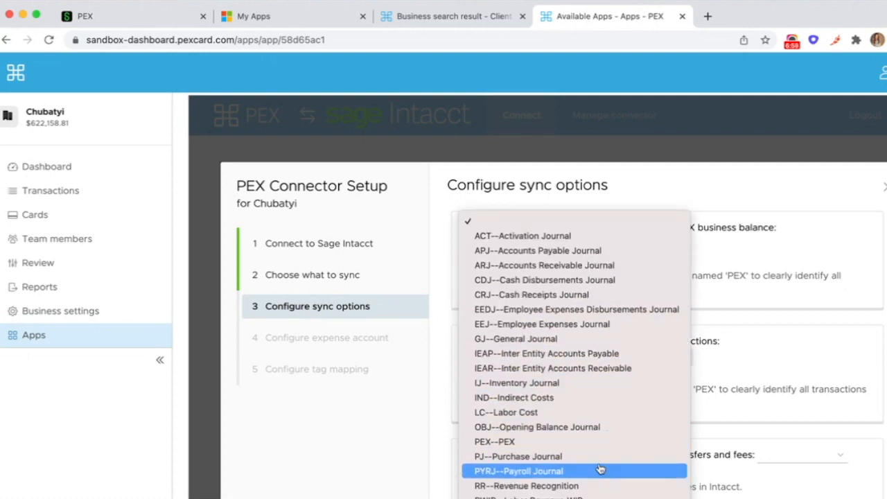
pyautogui.click(594, 444)
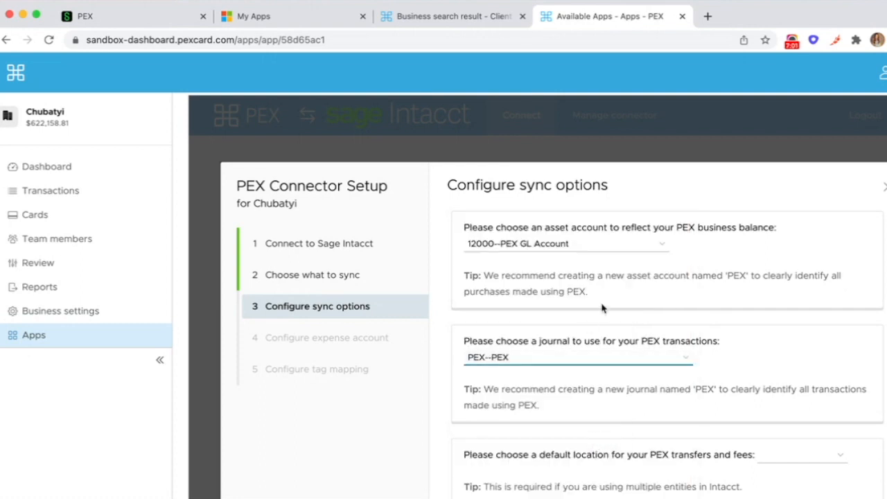
pyautogui.scroll(-1, 632, 309)
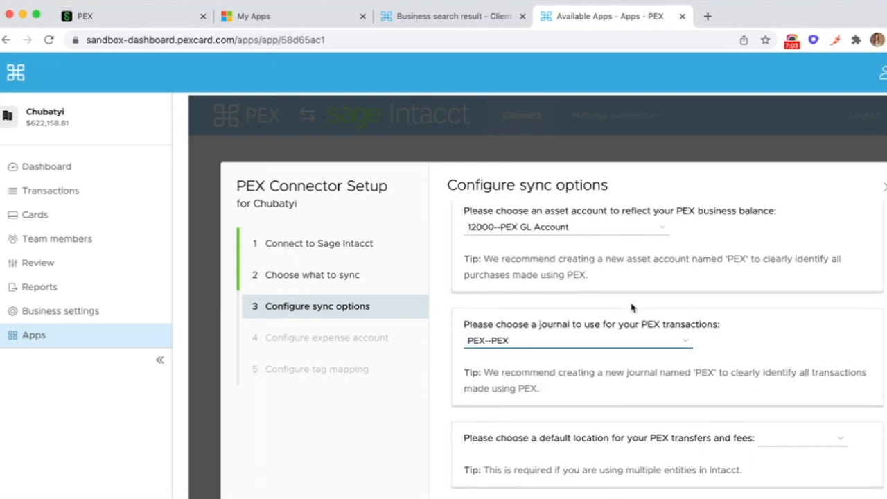
pyautogui.click(774, 437)
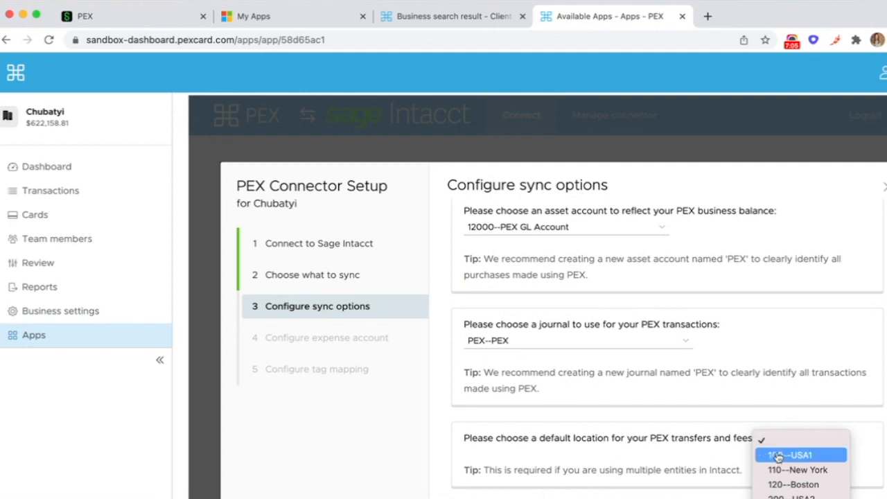
pyautogui.click(782, 470)
# - Continue to the expense account page and map the Expense Account field to the Intacct Account PEX tag
pyautogui.scroll(-5, 727, 382)
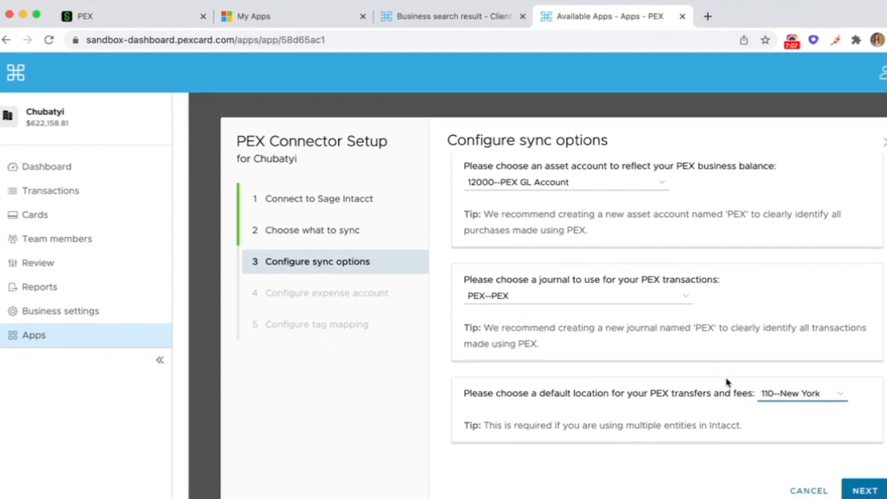
pyautogui.click(864, 347)
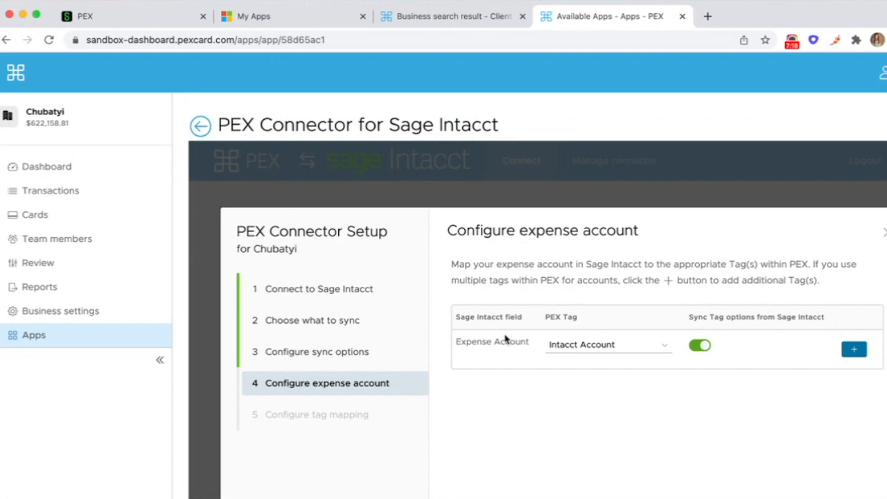
pyautogui.click(596, 353)
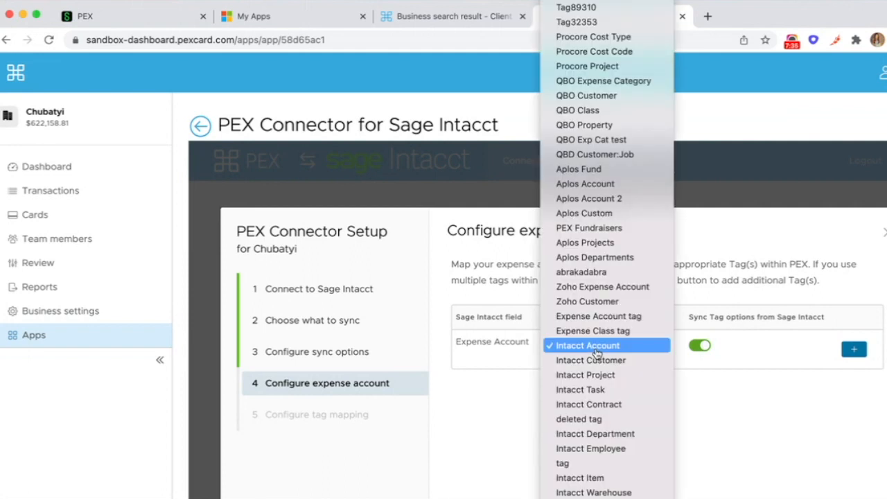
pyautogui.click(597, 352)
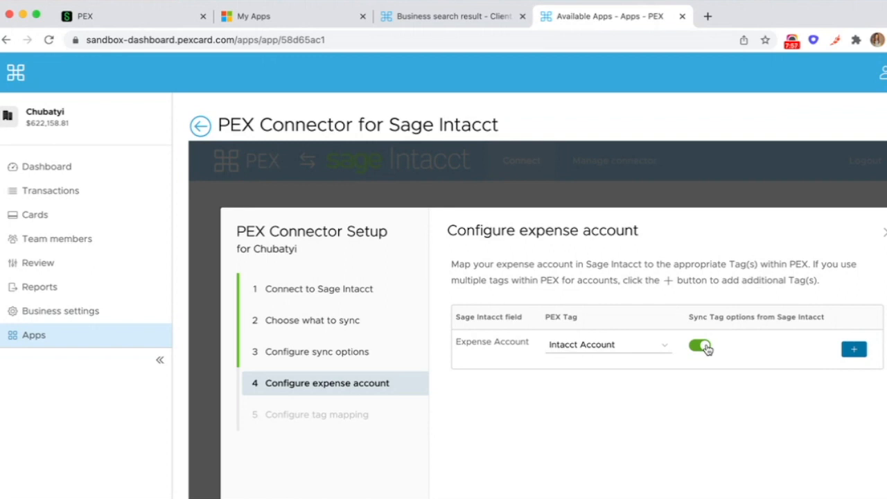
# - Continue to tag mapping, keep the default Intacct tag mappings, and finish the connector setup
pyautogui.scroll(-3, 707, 349)
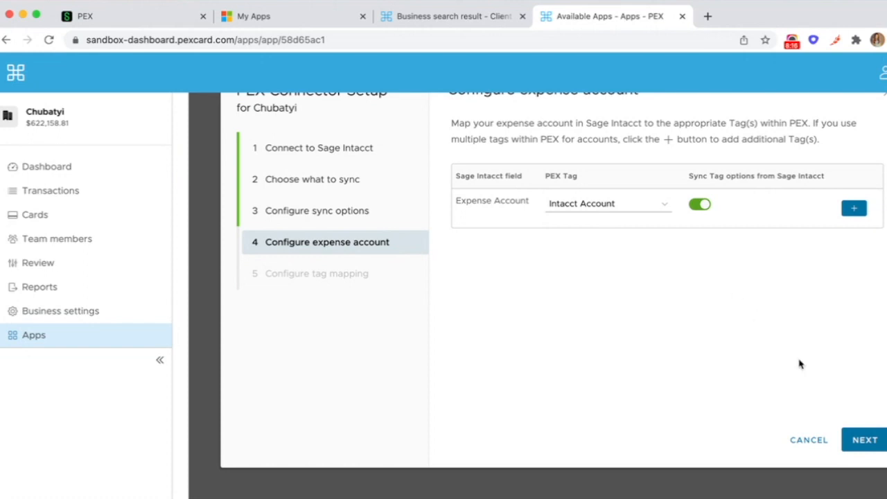
pyautogui.click(856, 439)
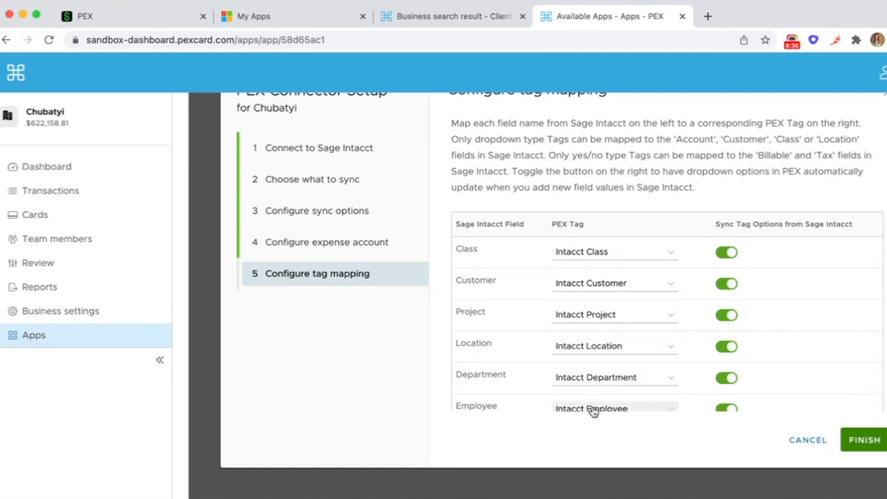
pyautogui.scroll(-3, 593, 411)
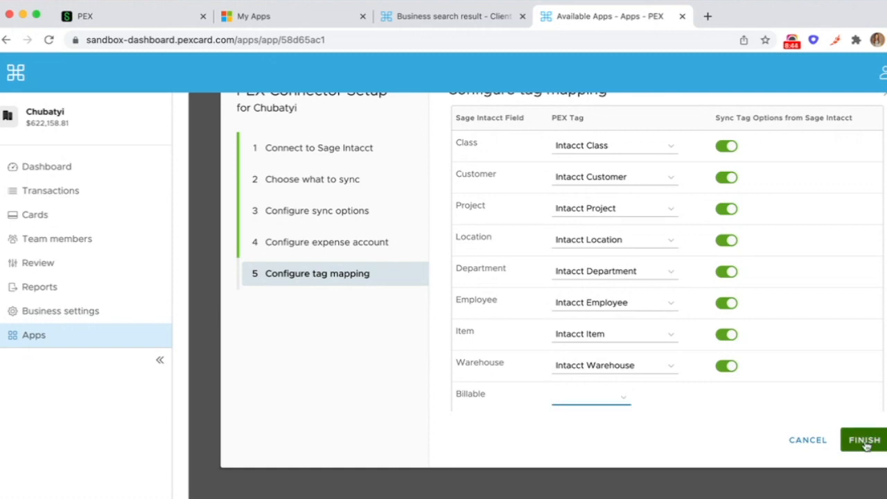
pyautogui.click(864, 439)
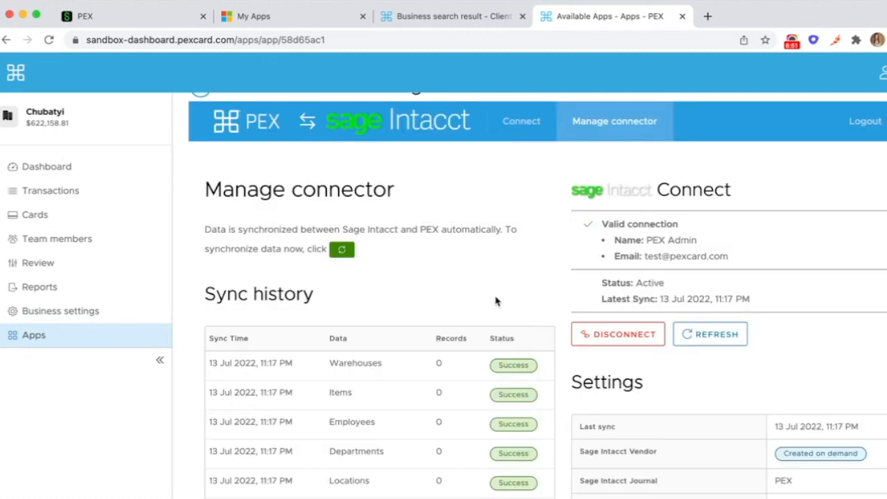